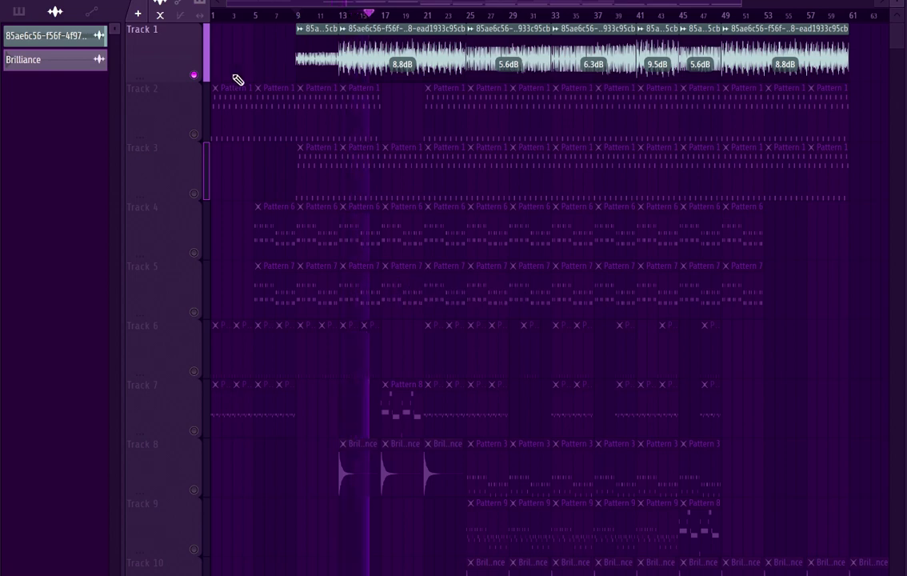
# Step: Mute Track 1, unmute Tracks 2 and 3 to audition the bass guitar, and mute both again
pyautogui.click(194, 76)
pyautogui.click(195, 135)
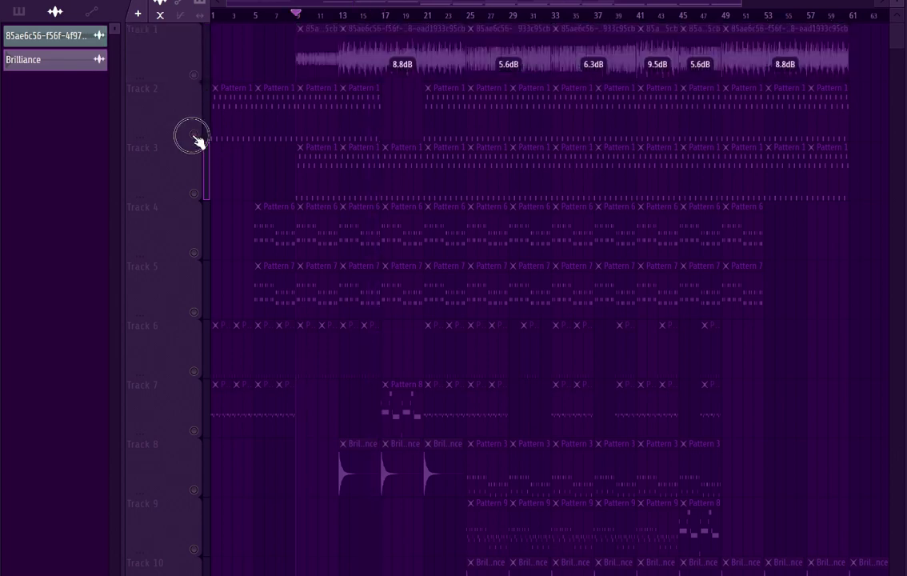
pyautogui.click(194, 193)
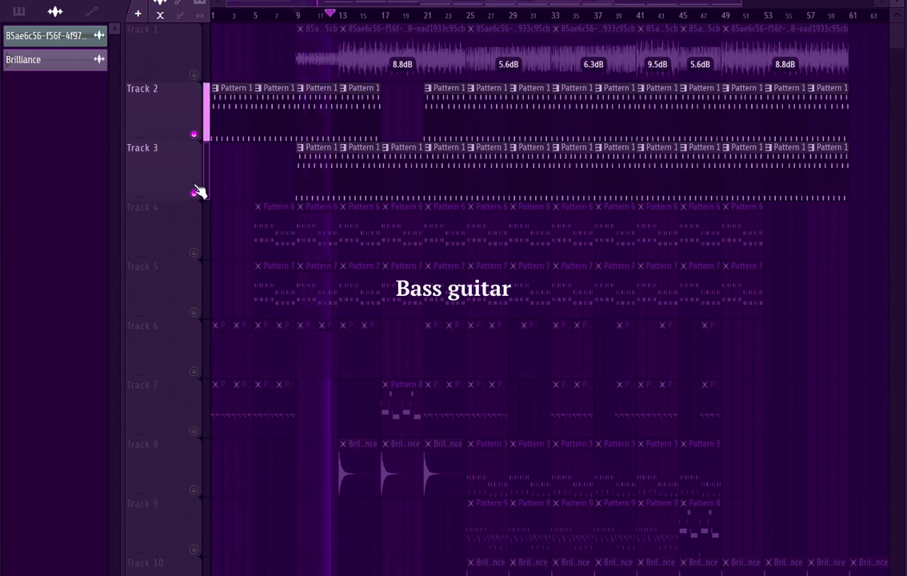
pyautogui.click(194, 193)
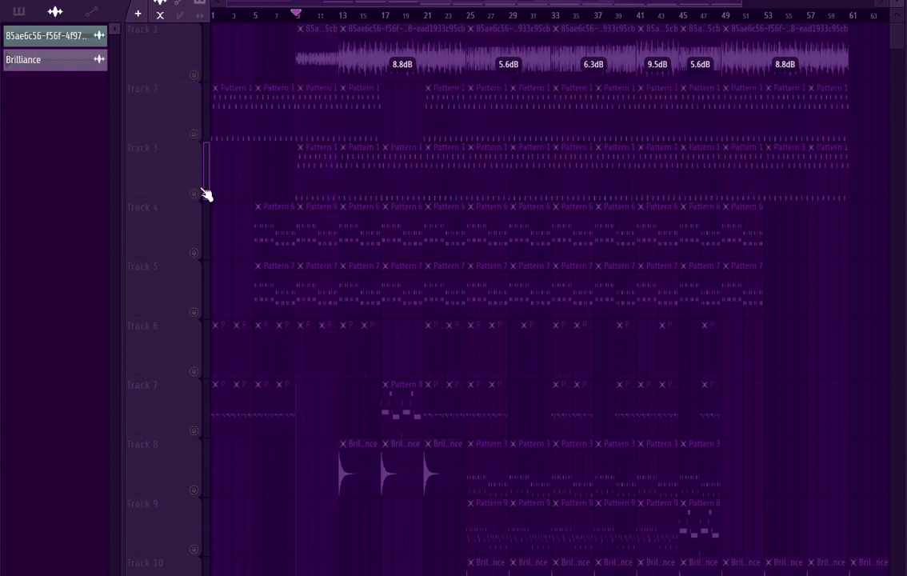
# Step: Audition Tracks 4 and 5 together and Track 6 on its own, muting each again after listening
pyautogui.click(196, 254)
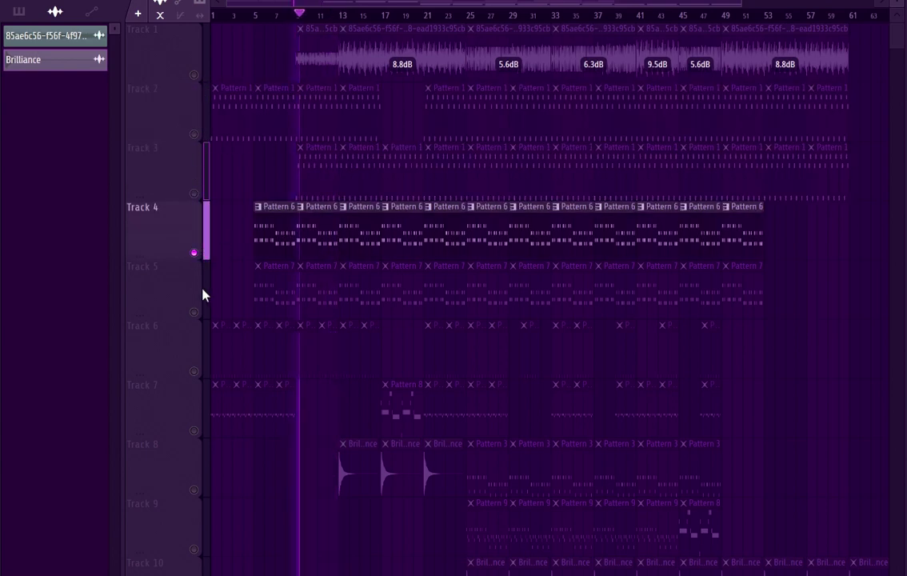
pyautogui.click(196, 313)
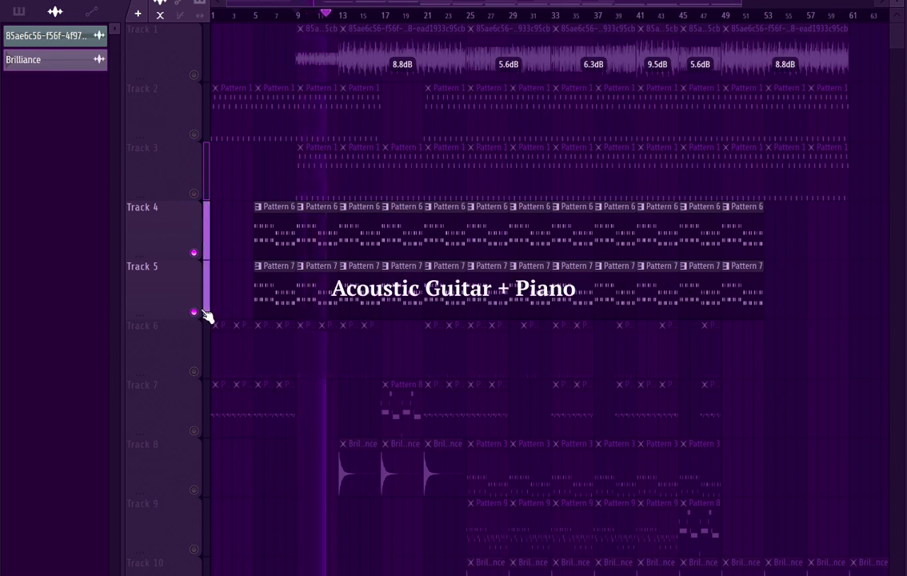
pyautogui.click(195, 313)
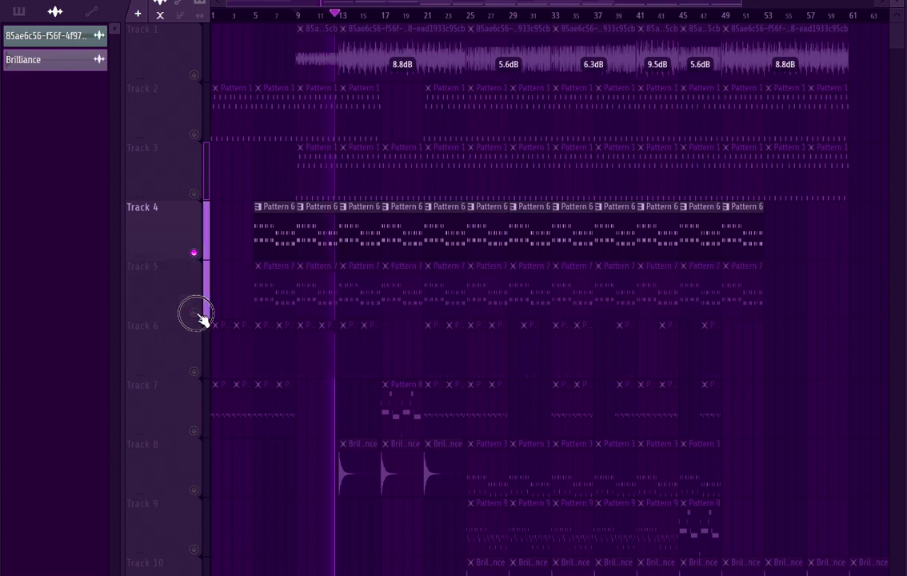
pyautogui.click(195, 253)
pyautogui.click(195, 371)
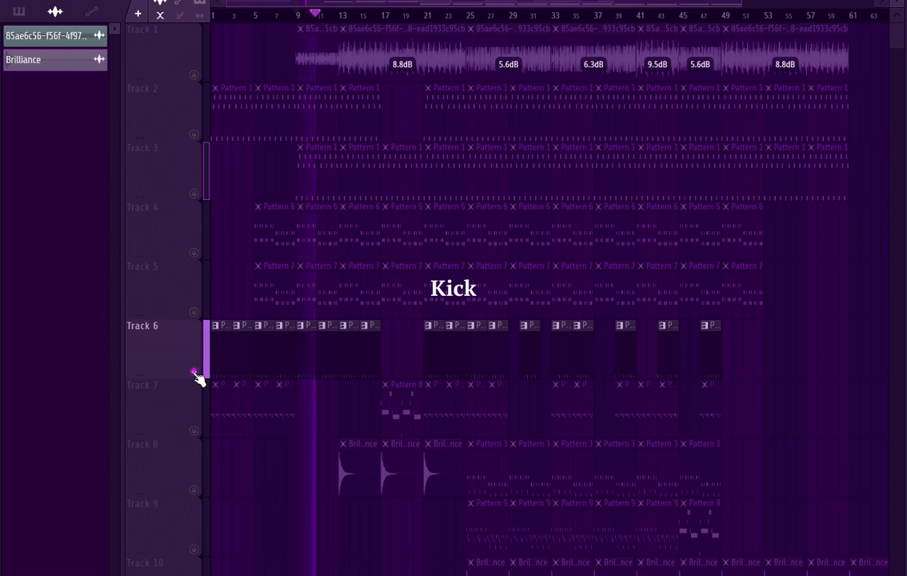
pyautogui.click(195, 373)
# Step: Audition Track 7 on its own, playing the shaker from bar 5 and the brass from bar 17, and mute it again
pyautogui.click(194, 431)
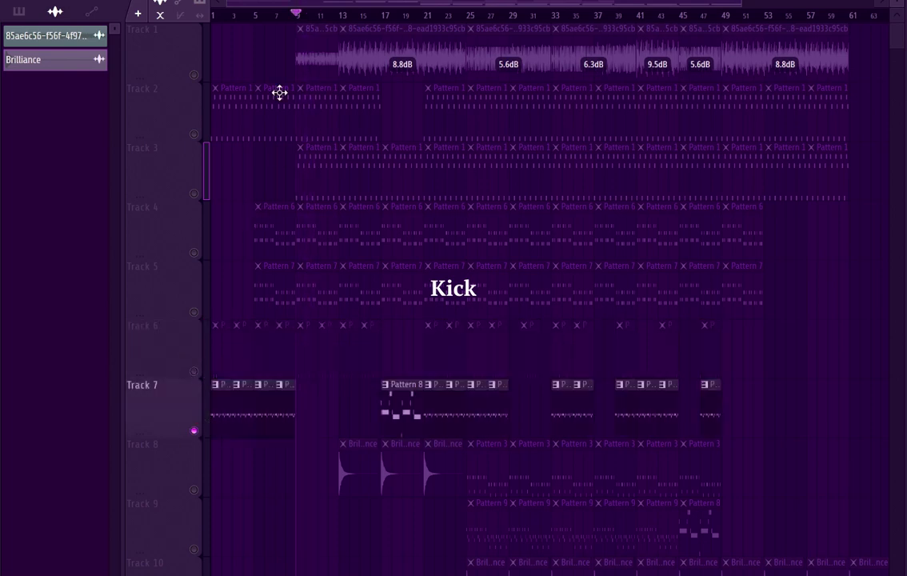
pyautogui.click(254, 18)
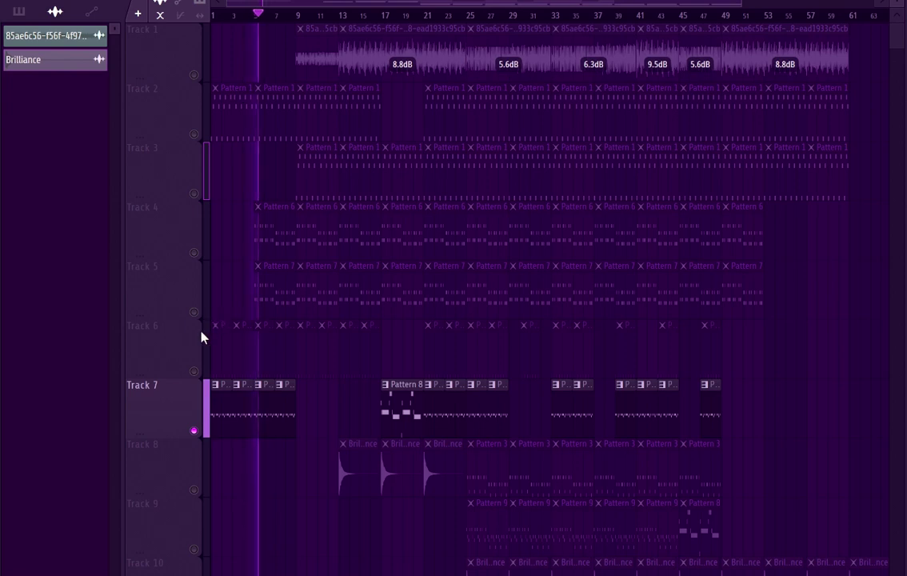
pyautogui.press('space')
pyautogui.click(195, 431)
pyautogui.click(194, 431)
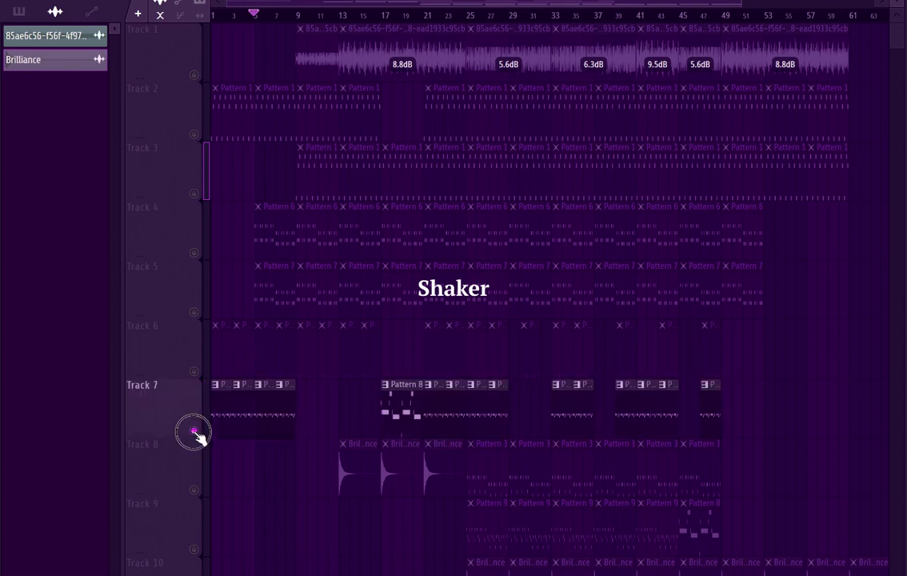
pyautogui.click(385, 13)
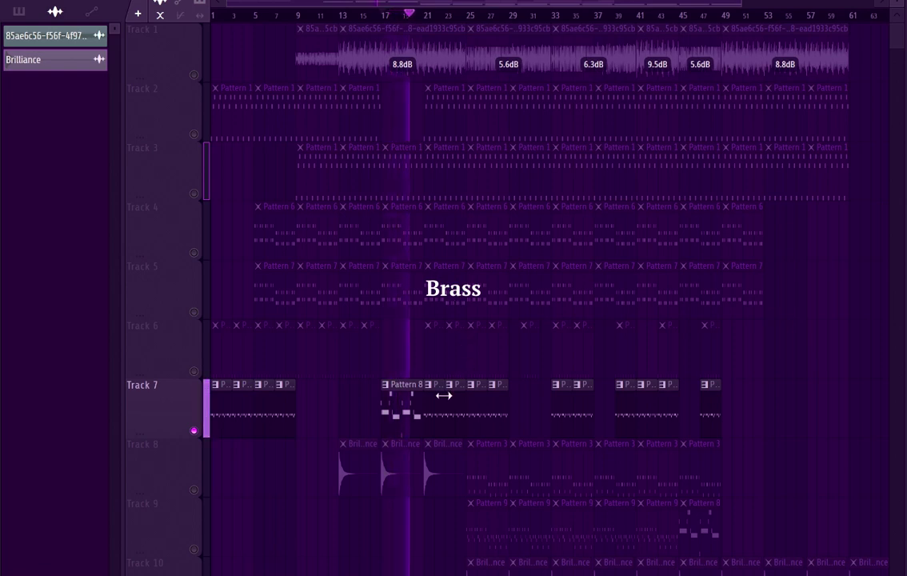
pyautogui.click(194, 430)
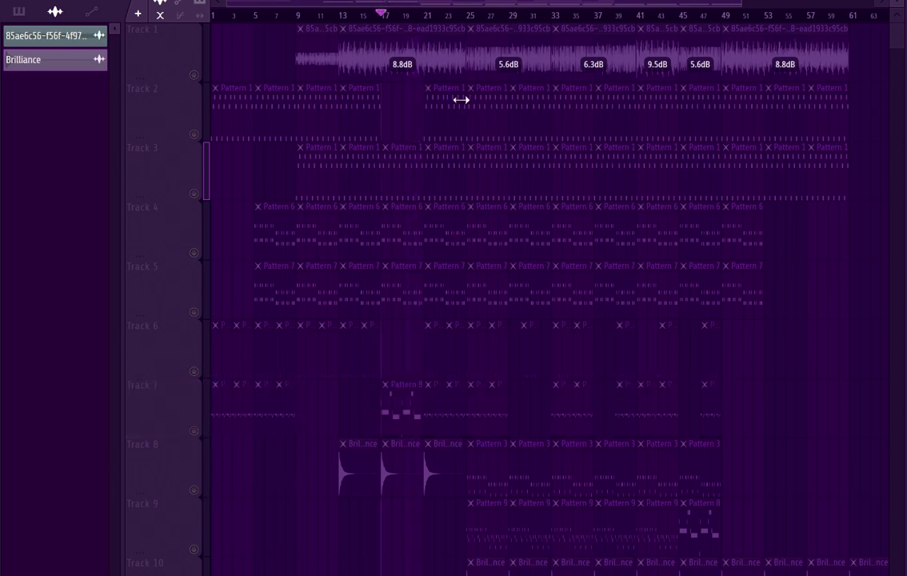
# Step: Audition Tracks 8 and 9 together from bar 25, and mute both again
pyautogui.click(471, 17)
pyautogui.click(195, 490)
pyautogui.click(195, 548)
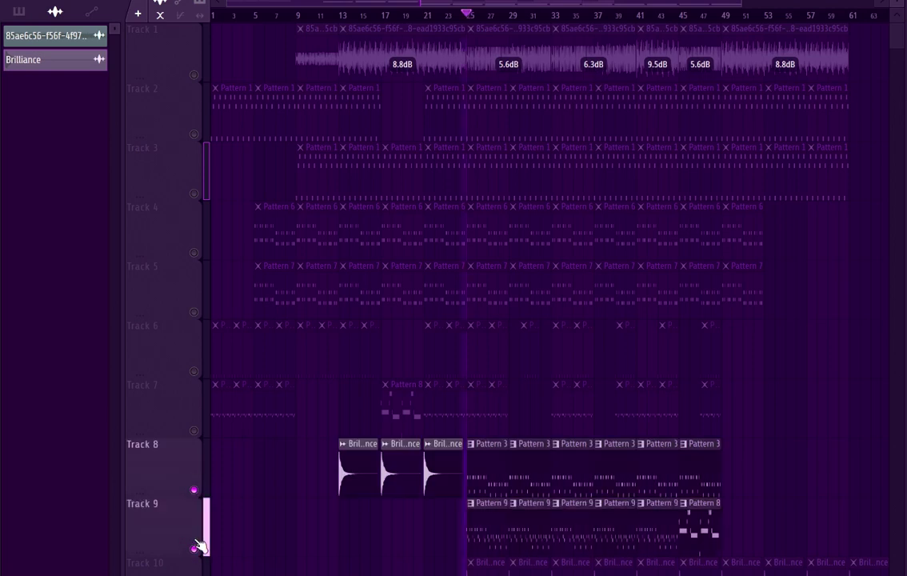
pyautogui.click(193, 489)
pyautogui.click(194, 549)
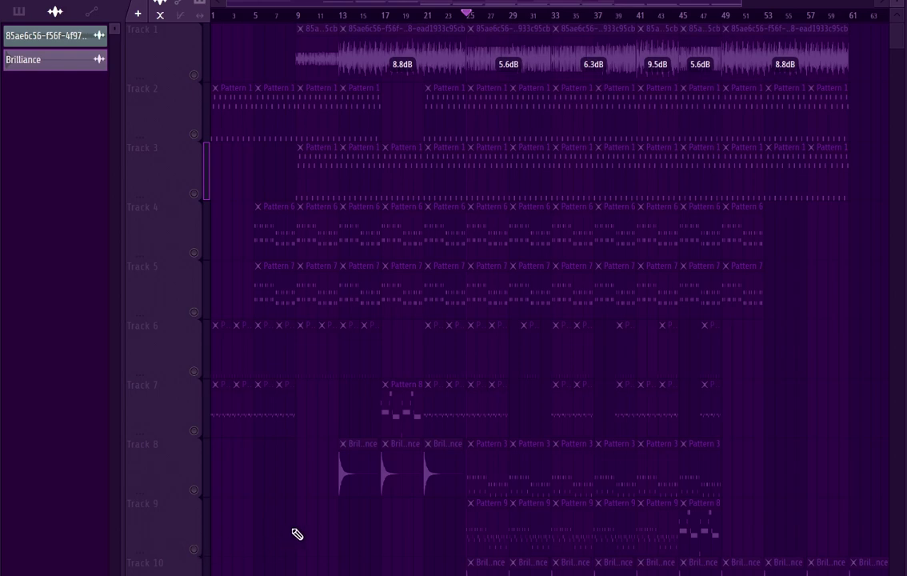
# Step: Play the bell part on Track 11 from bar 33, stop playback and mute the track
pyautogui.scroll(-5, 439, 523)
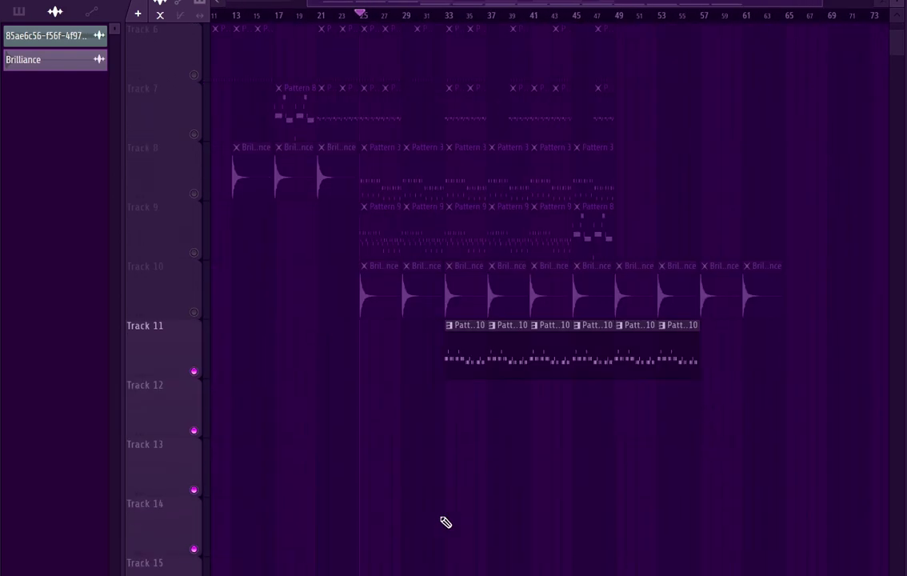
pyautogui.click(446, 18)
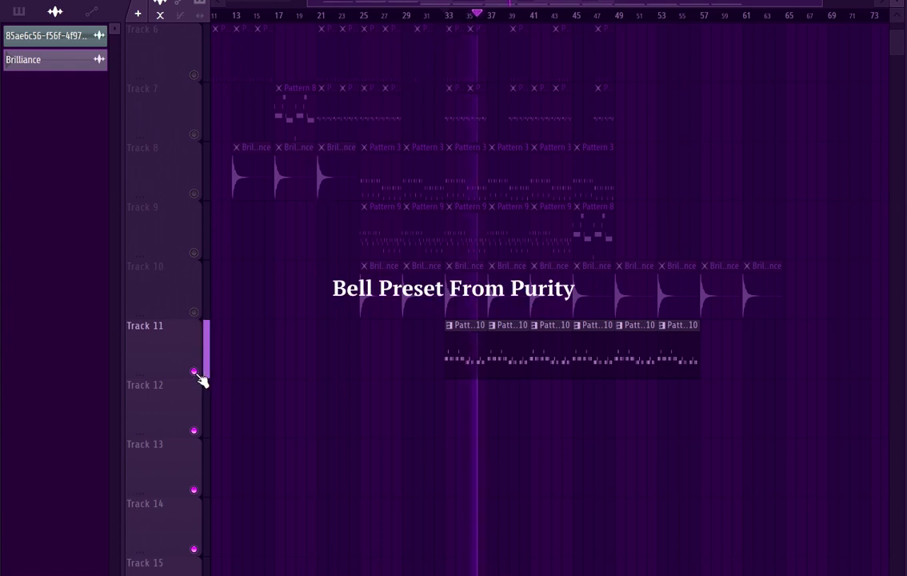
pyautogui.press('space')
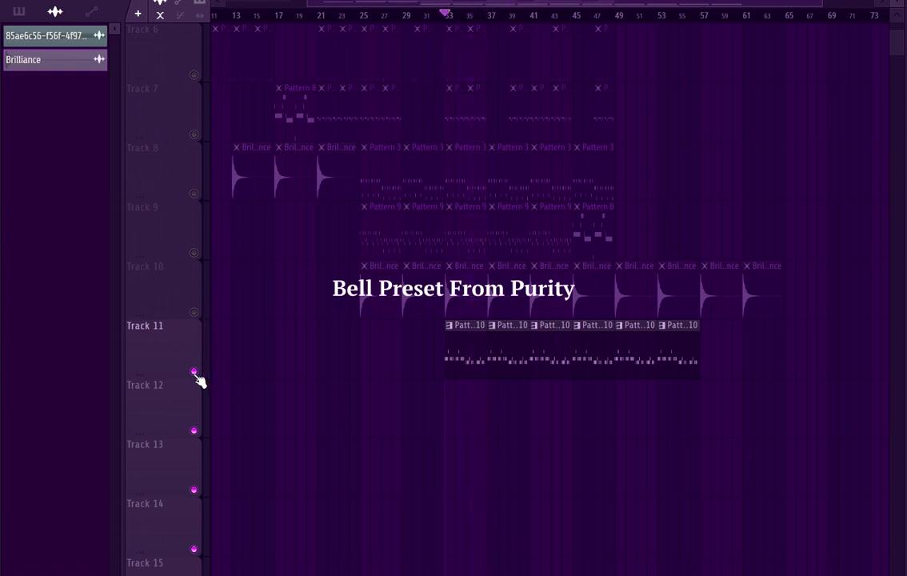
pyautogui.click(194, 372)
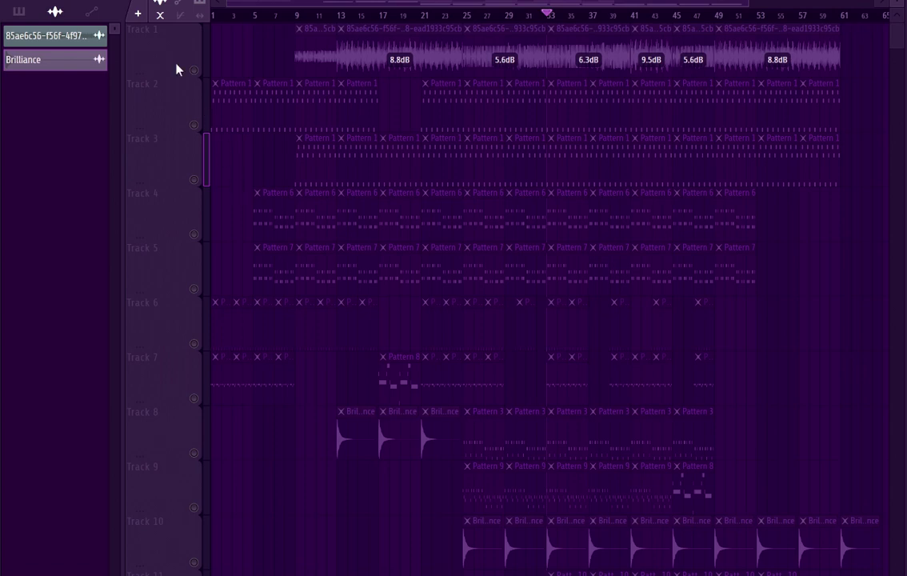
# Step: Unmute Tracks 1 to 11 and play the full arrangement from bar 1
pyautogui.click(193, 70)
pyautogui.click(194, 125)
pyautogui.click(193, 179)
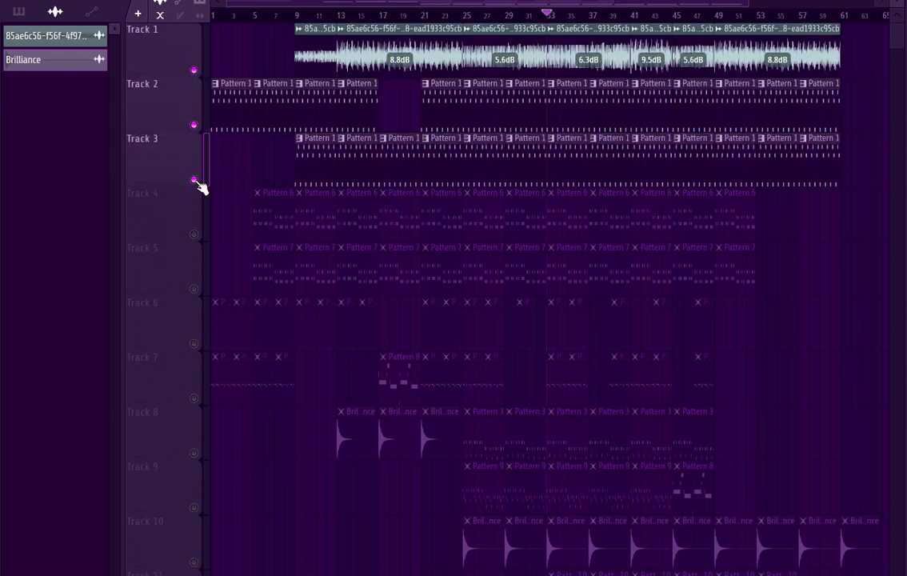
pyautogui.click(193, 233)
pyautogui.click(218, 18)
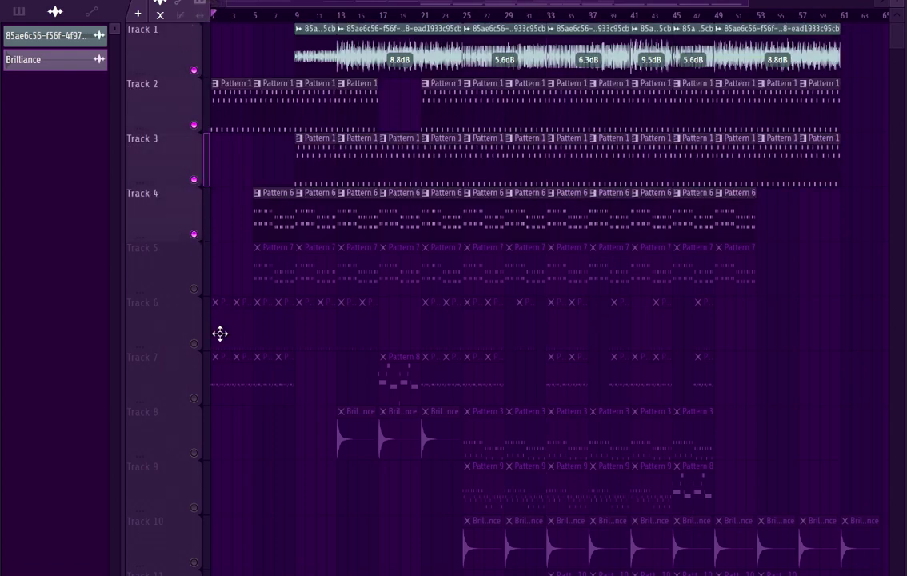
pyautogui.click(194, 289)
pyautogui.click(194, 343)
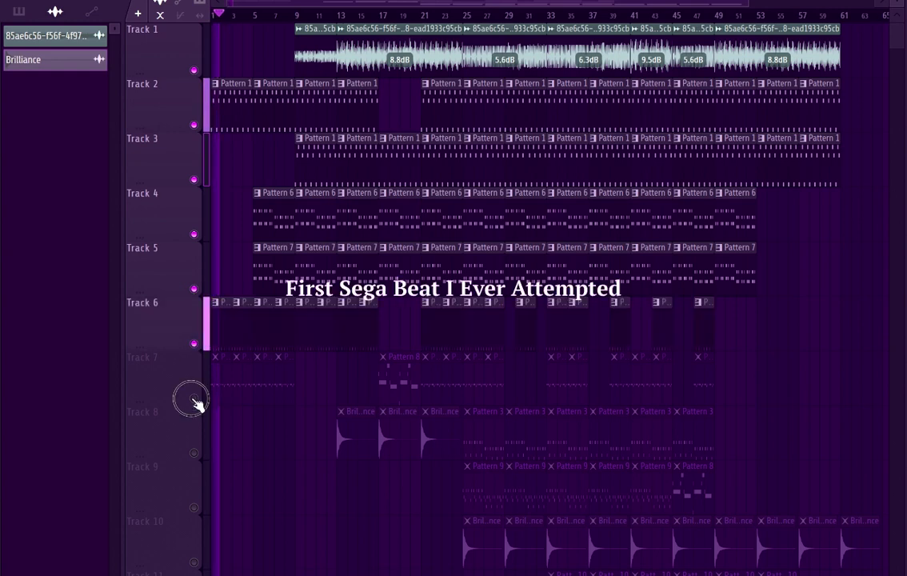
pyautogui.click(193, 397)
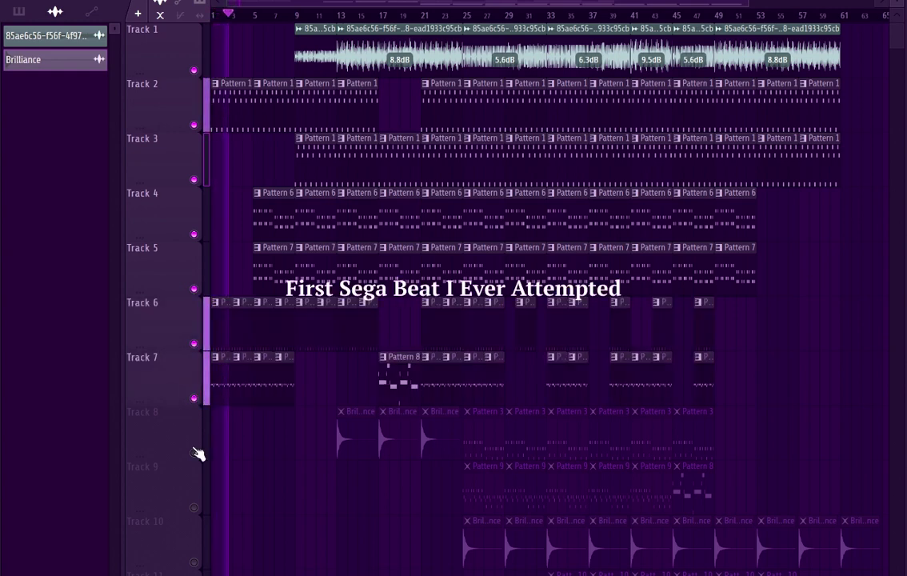
pyautogui.click(193, 453)
pyautogui.click(193, 507)
pyautogui.click(193, 561)
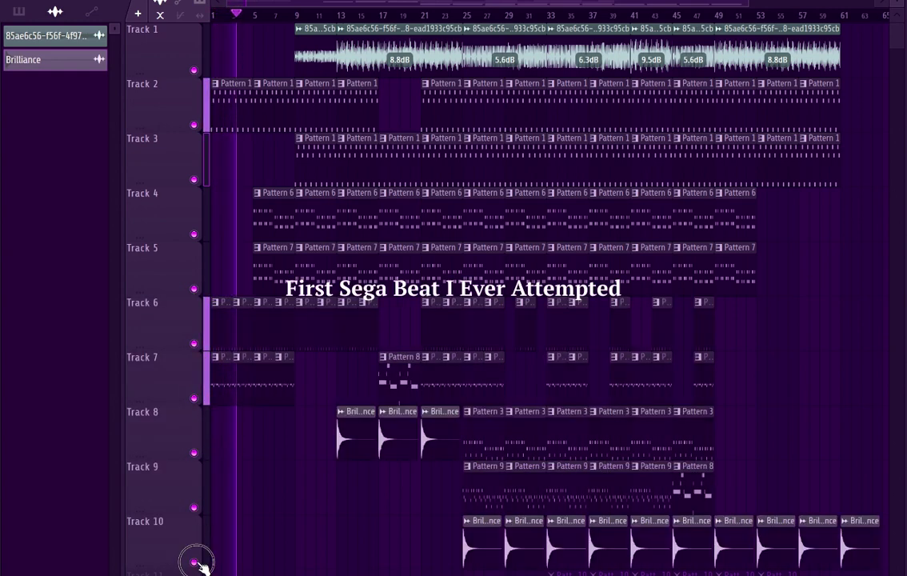
pyautogui.click(193, 575)
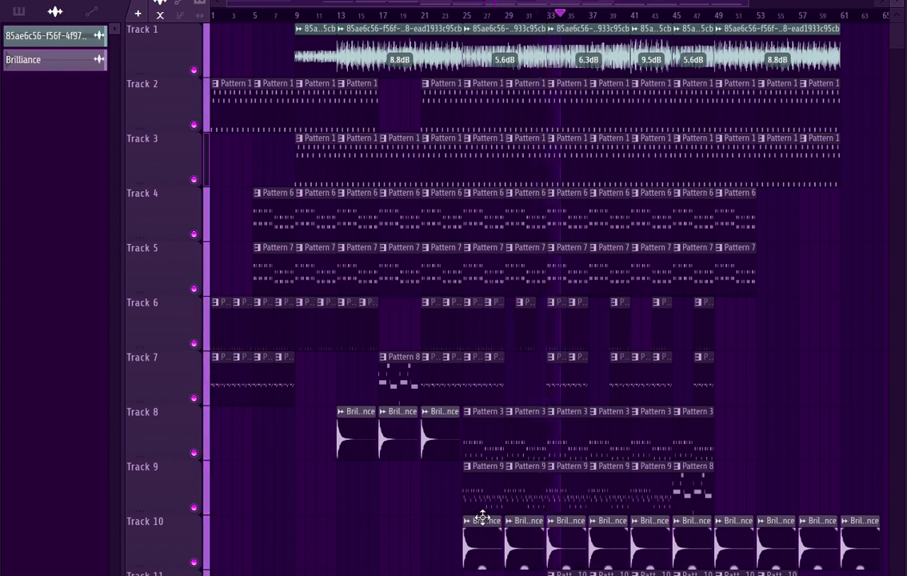
pyautogui.scroll(-2, 483, 517)
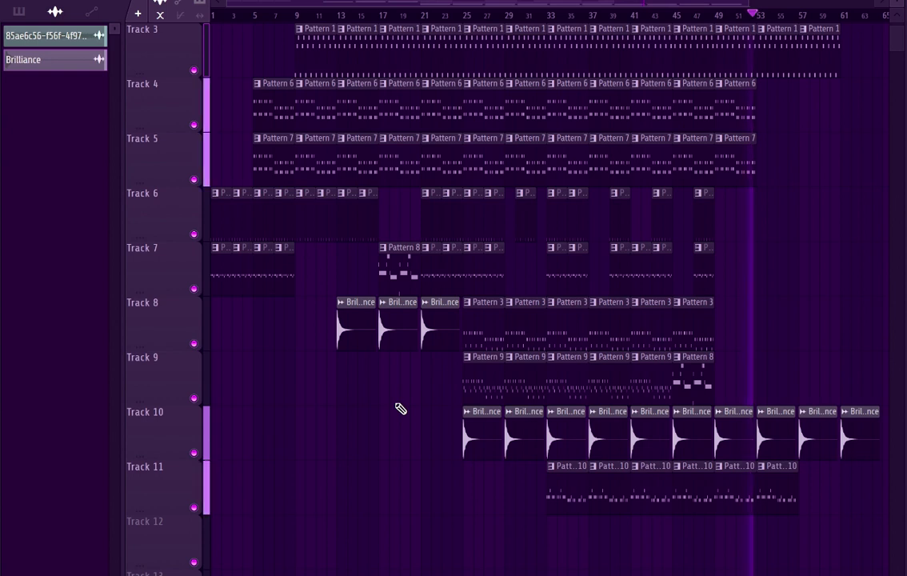
pyautogui.scroll(1, 401, 408)
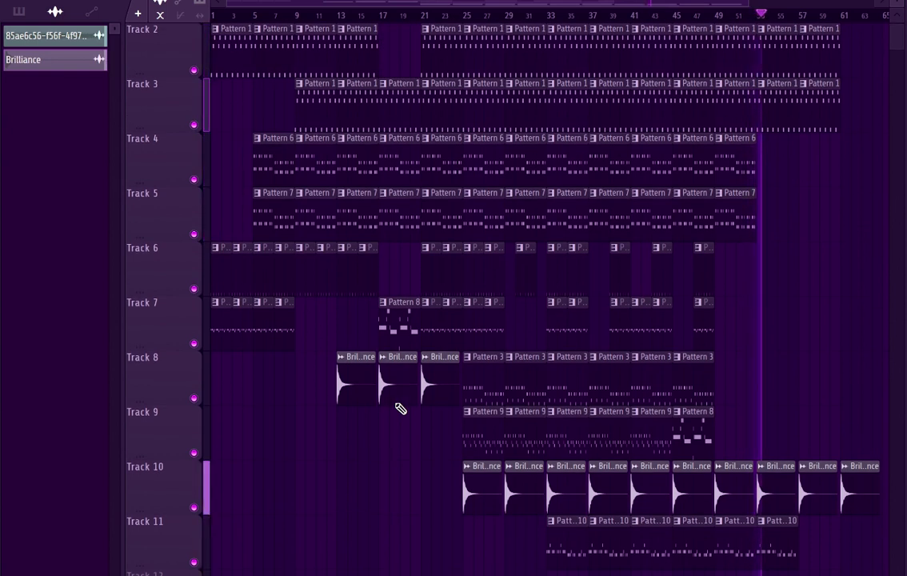
pyautogui.scroll(1, 401, 409)
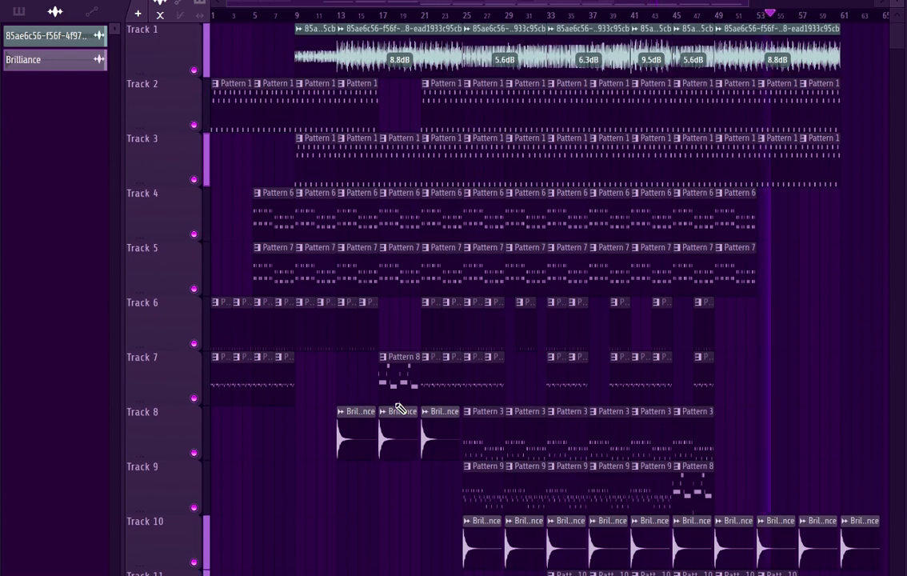